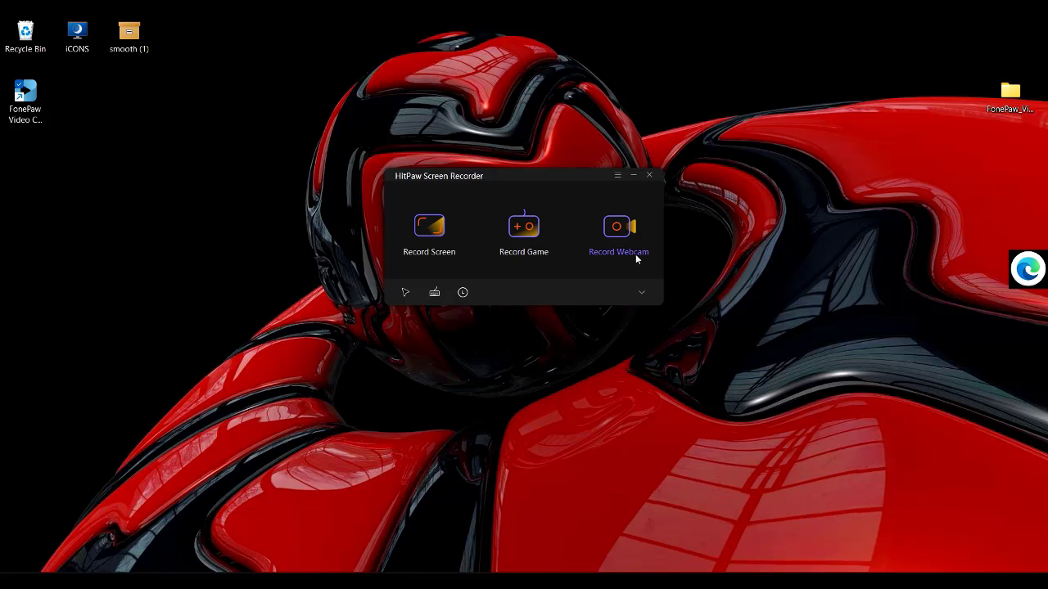
Step: Draw a 942 x 679 capture area over the red helmet and move it lower on screen
left_click(429, 233)
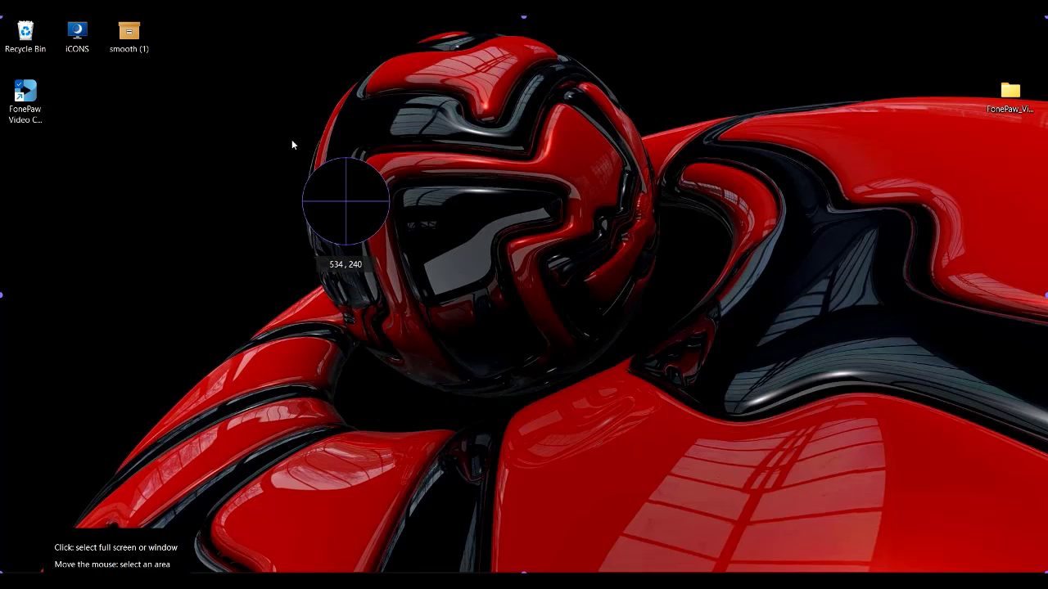
left_click_drag(285, 67, 799, 438)
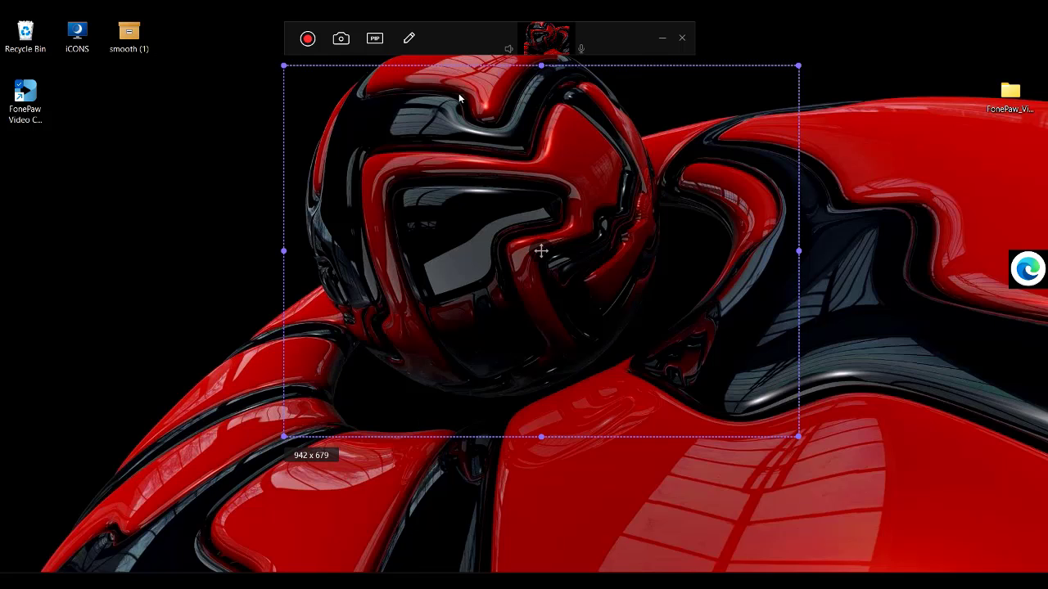
left_click_drag(456, 39, 461, 143)
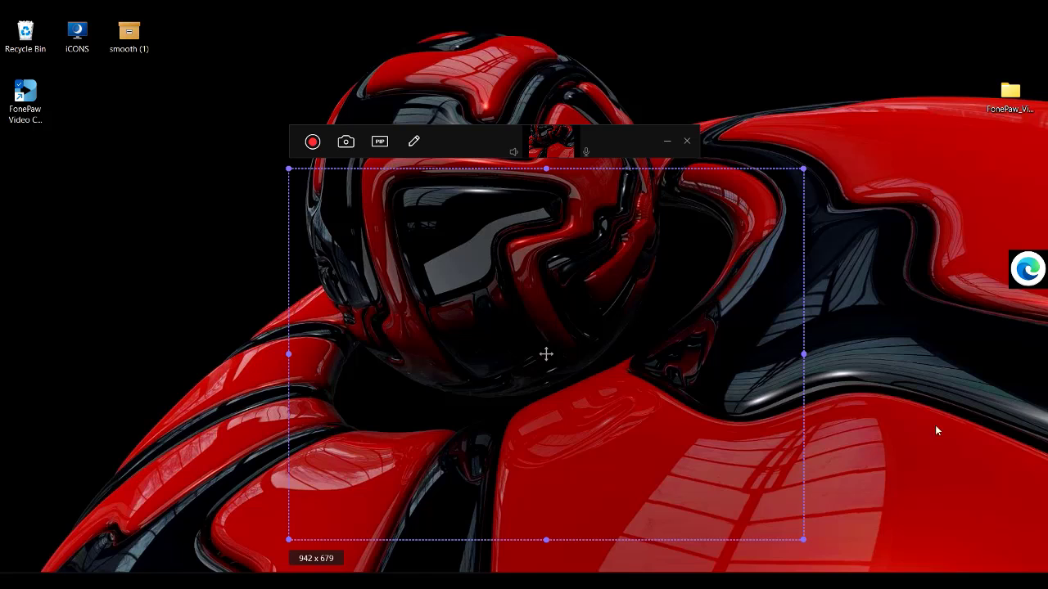
Step: Pick yellow for annotations and draw a freehand hook stroke over the visor
left_click(414, 141)
left_click(500, 139)
left_click_drag(451, 275, 508, 298)
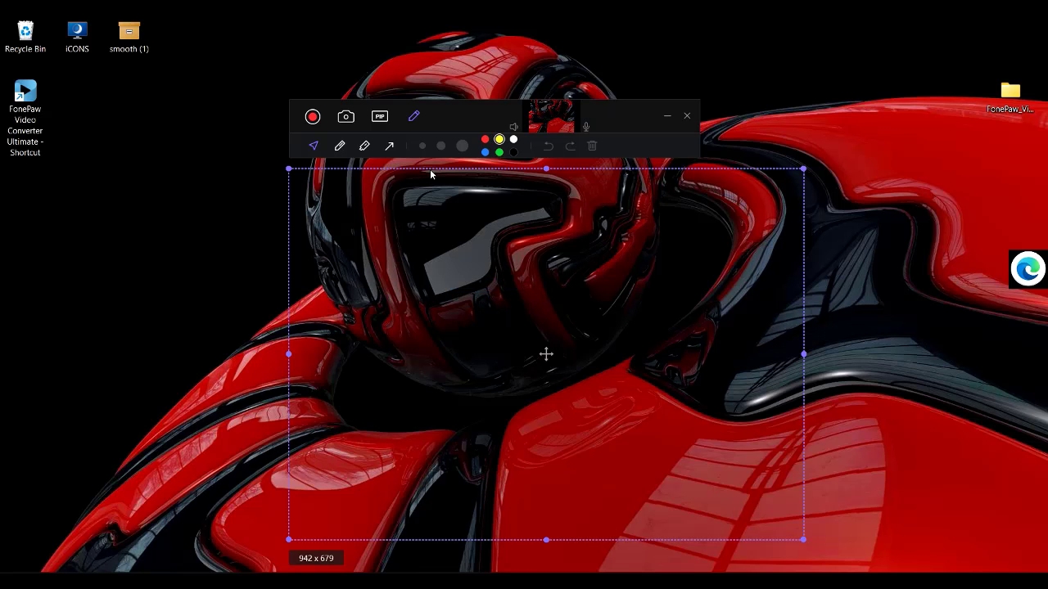
left_click(340, 146)
mouse_move(484, 248)
left_mouse_down()
mouse_move(560, 264)
mouse_move(484, 347)
left_mouse_up()
Step: Add two yellow arrows at the visor and a translucent highlight band across it
left_click(390, 146)
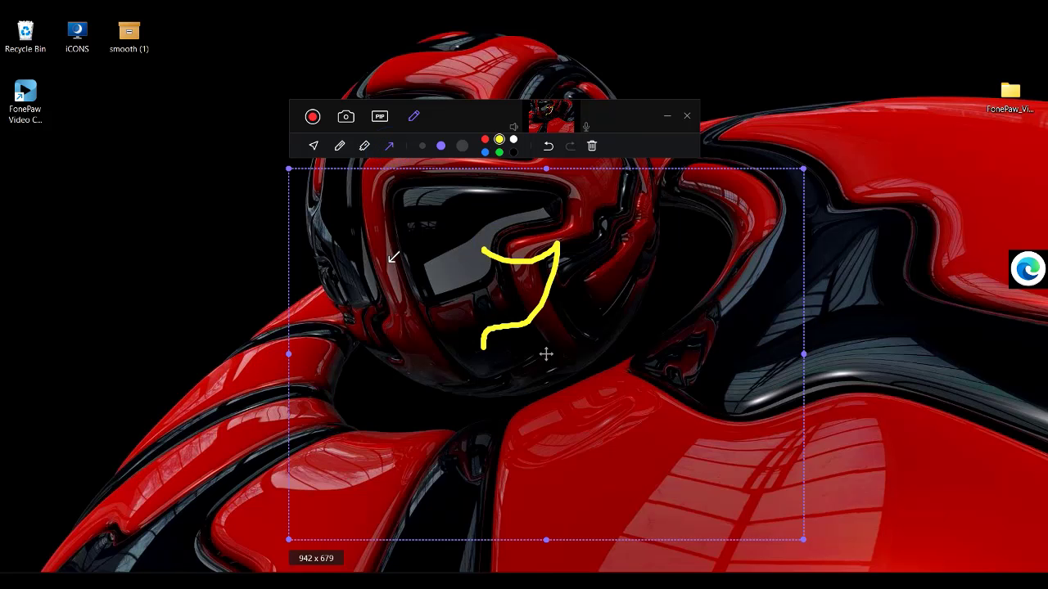
mouse_move(390, 266)
left_mouse_down()
mouse_move(422, 232)
mouse_move(524, 195)
left_mouse_up()
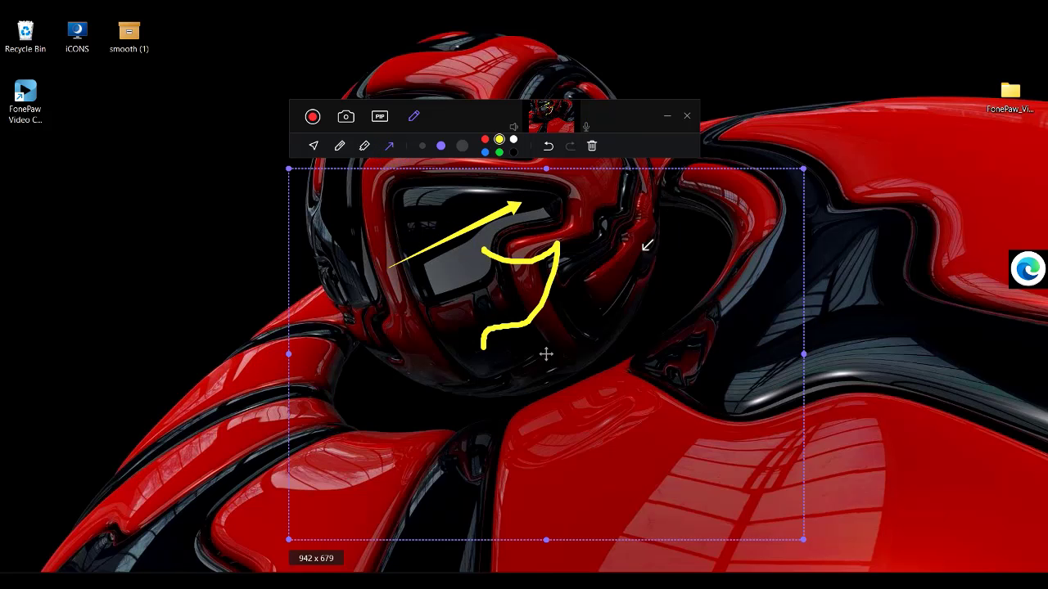
left_click_drag(641, 256, 566, 373)
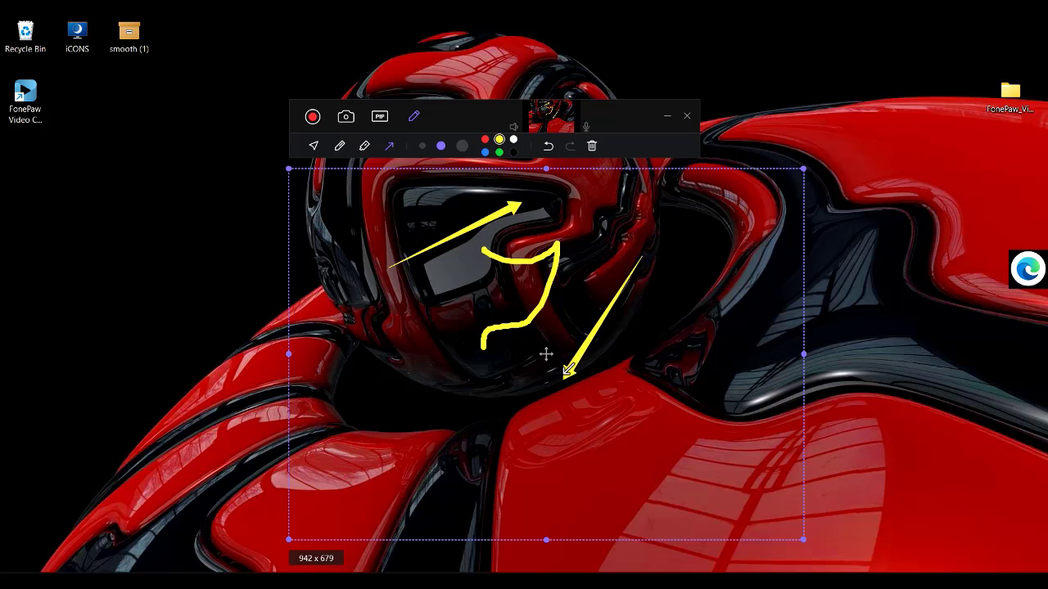
left_click(365, 145)
left_click_drag(401, 278, 586, 265)
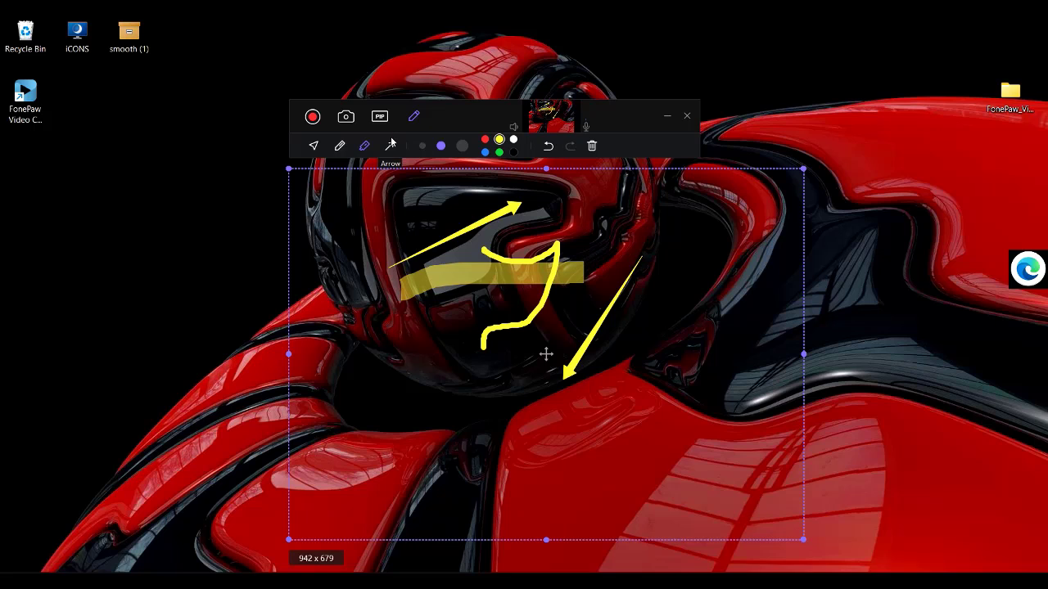
Step: Return to the selection tool and show the picture-in-picture layout options
left_click(313, 147)
left_click_drag(426, 232, 593, 259)
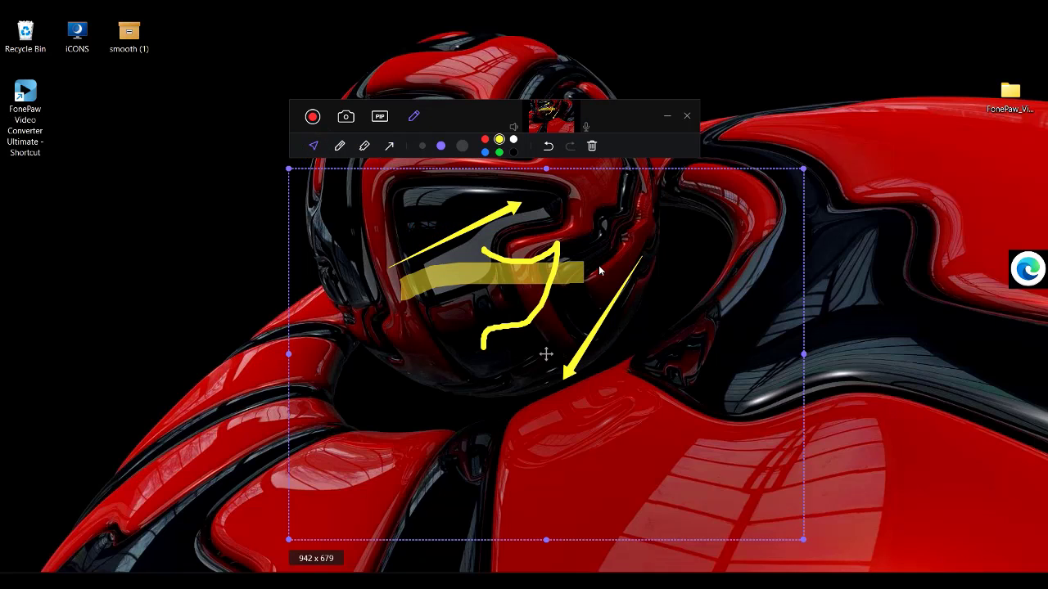
left_click(384, 119)
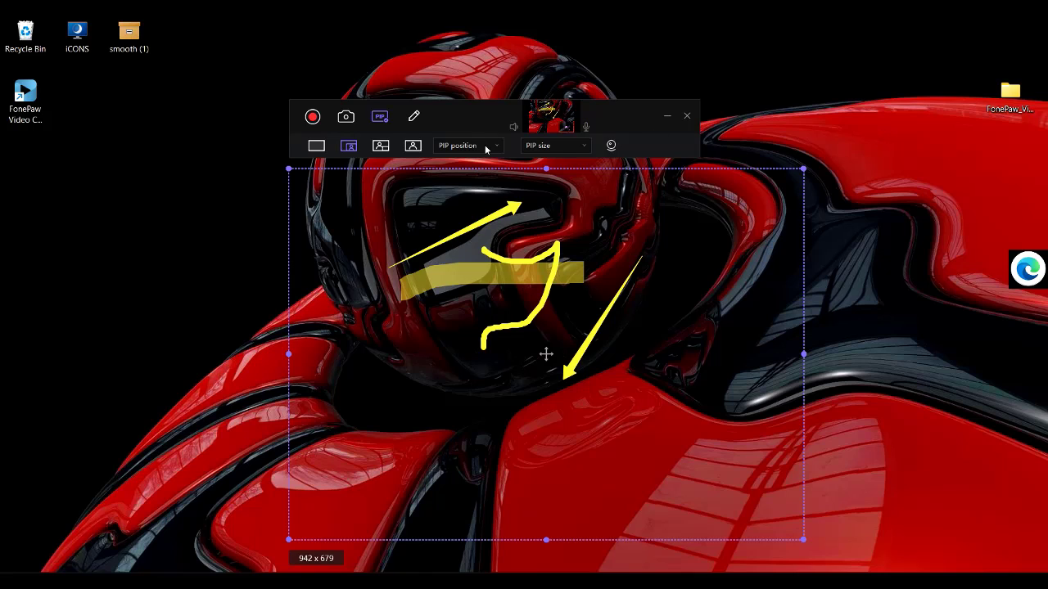
Step: Choose the Webcam + Screen, then Webcam PIP layouts, and restore annotation tools with Ctrl+Alt+E
left_click(384, 148)
left_click(418, 143)
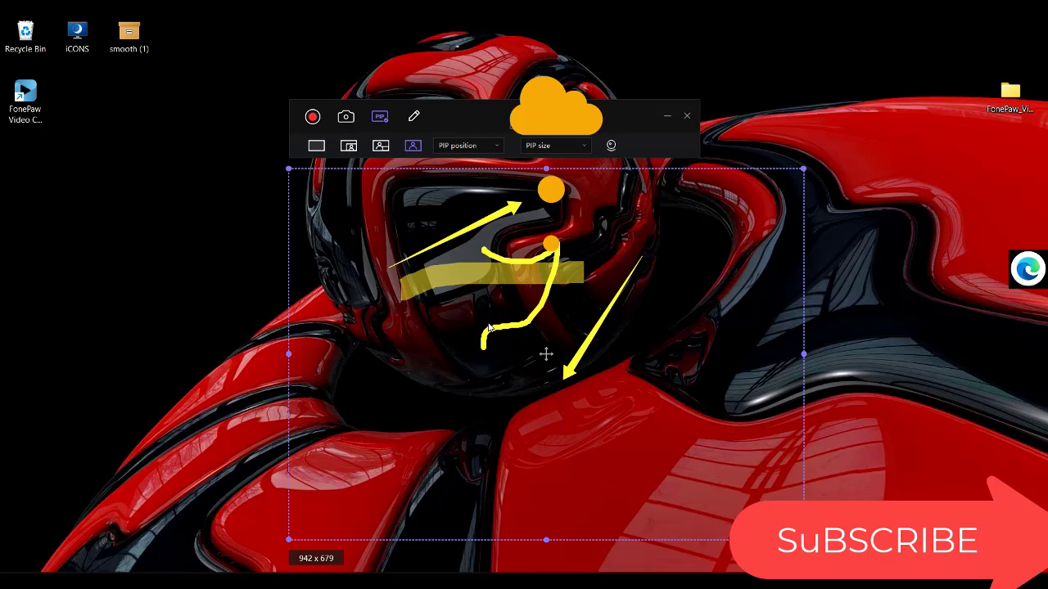
key("ctrl+alt+e")
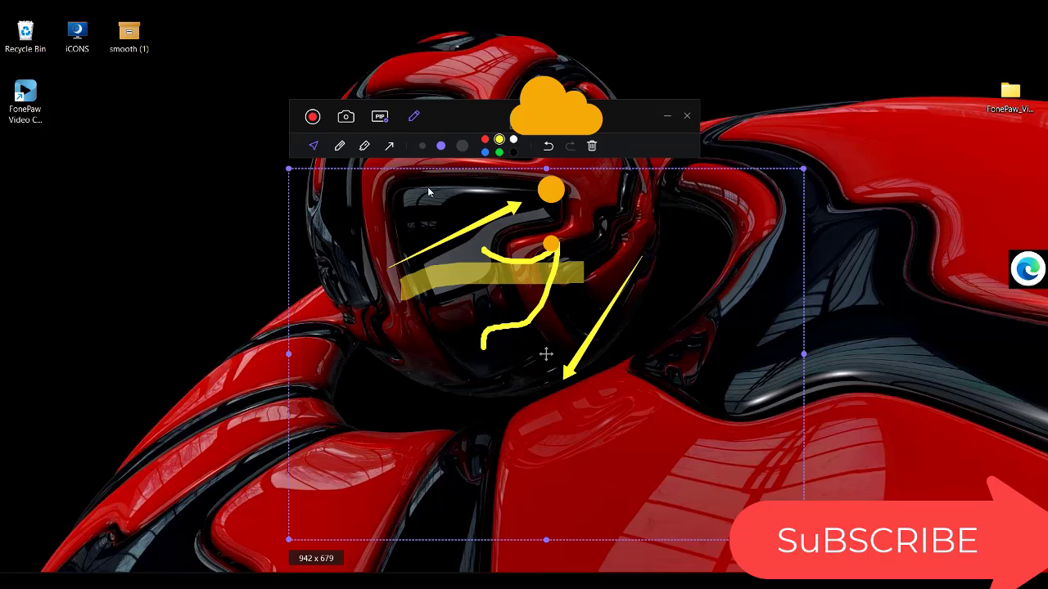
Step: Record a 12-second clip of the annotated area and check its thumbnail
left_click(314, 116)
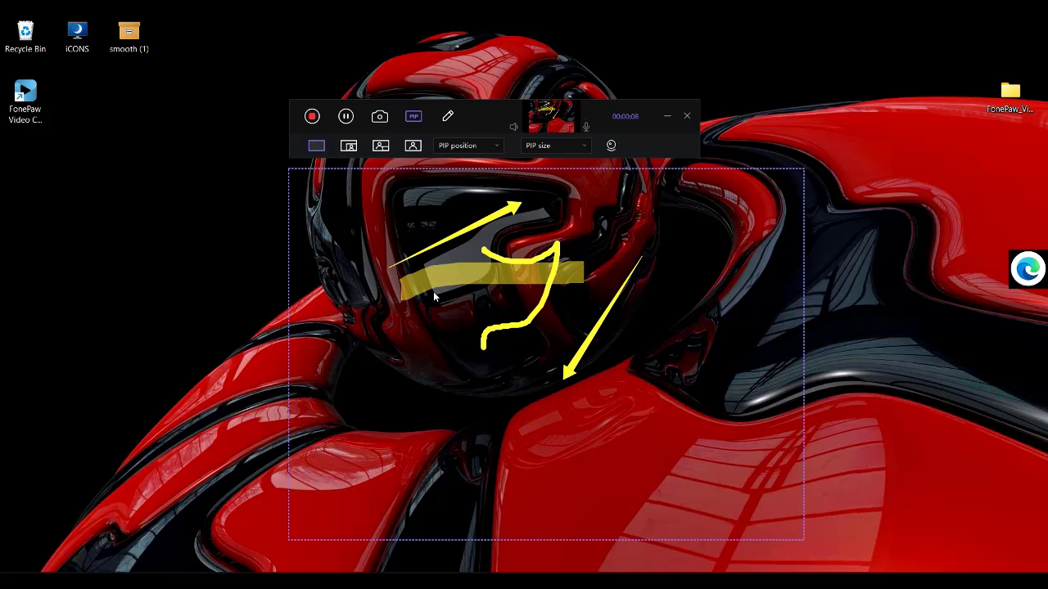
left_click(313, 118)
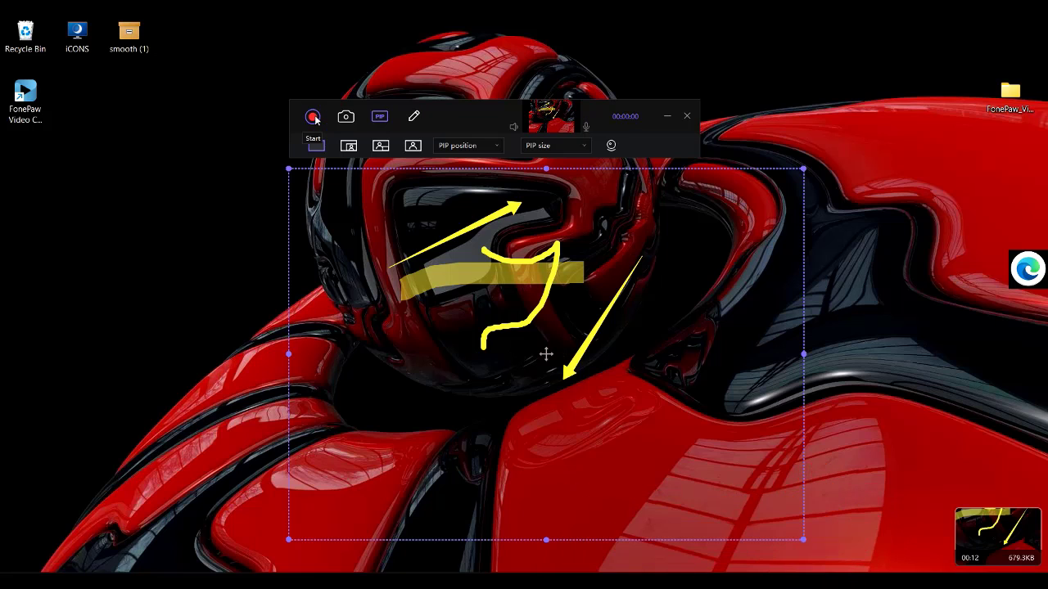
left_click(929, 464)
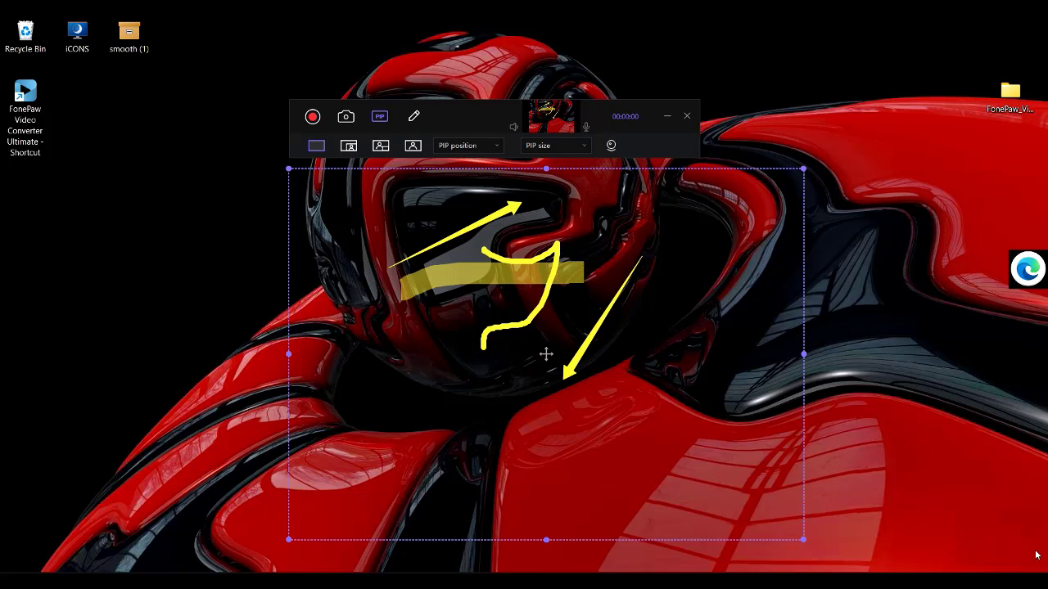
Step: Close the capture frame and open Record Game's list of windows to capture
left_click(688, 117)
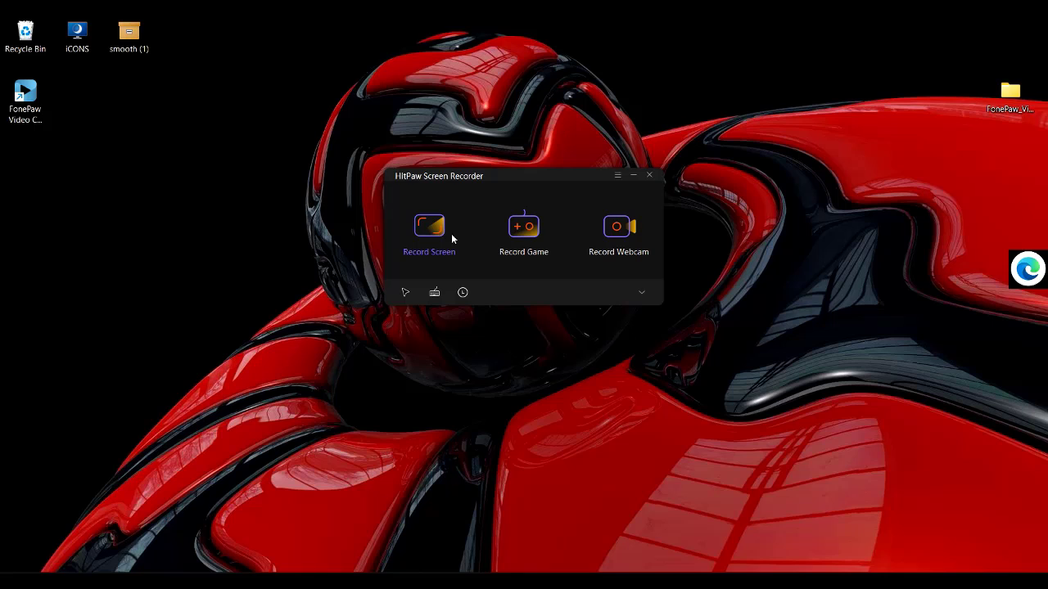
left_click(534, 235)
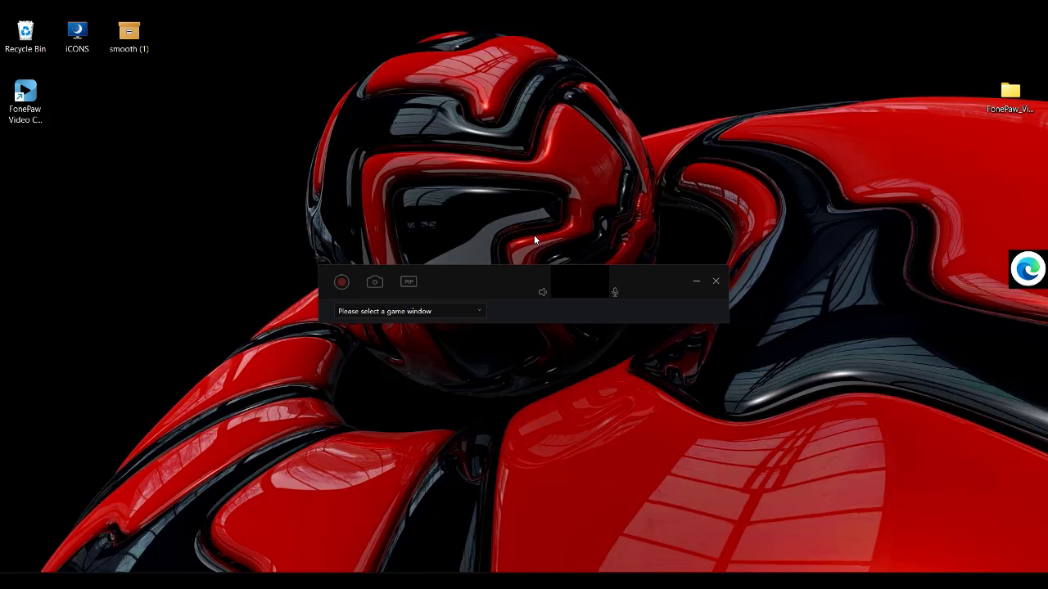
left_click(393, 311)
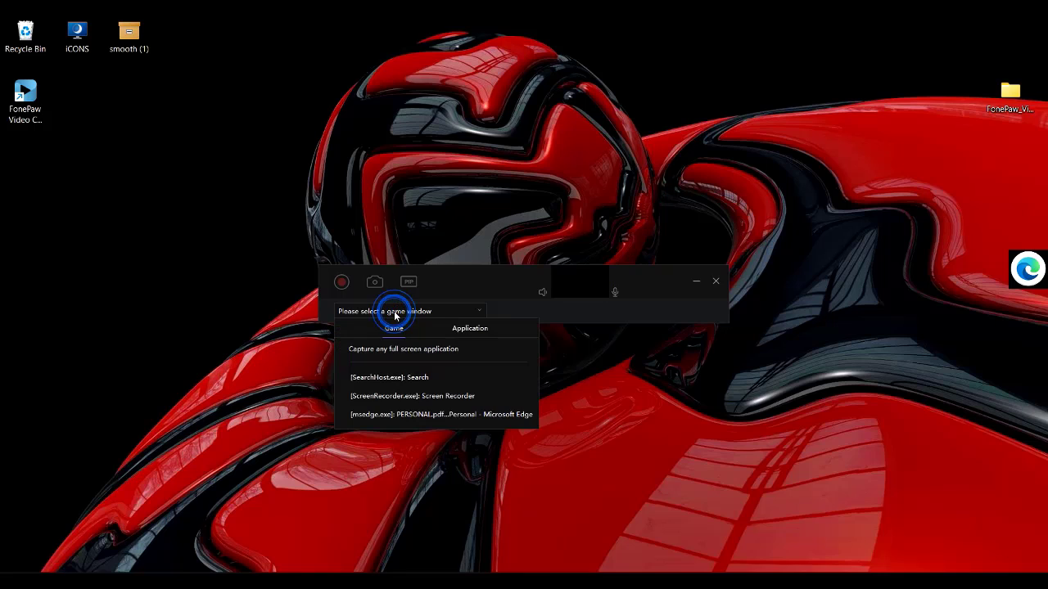
Step: Filter the window list by applications and full-screen apps, then close the game recorder
left_click(469, 330)
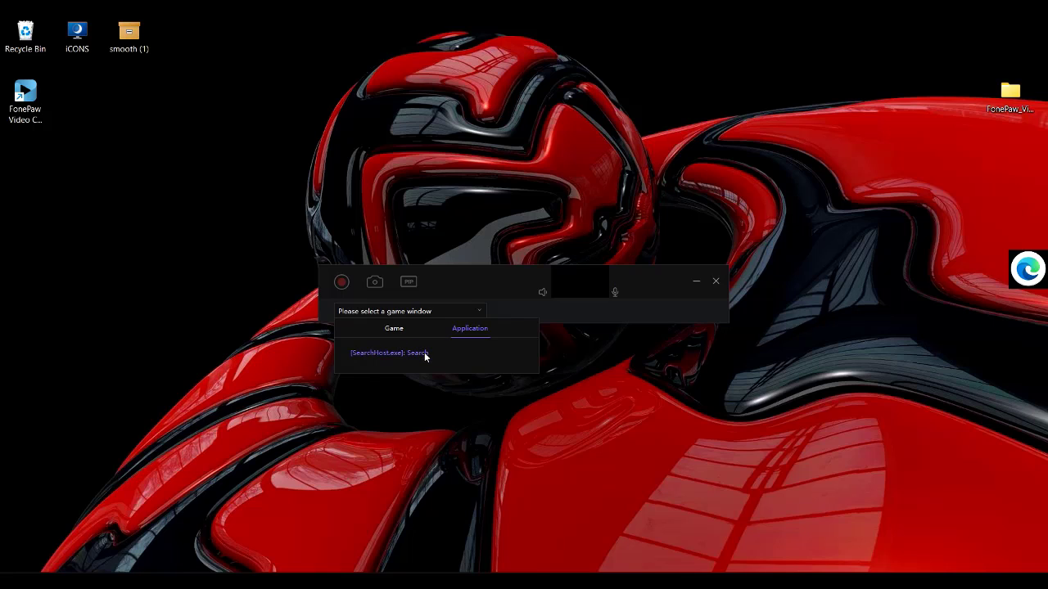
left_click(394, 328)
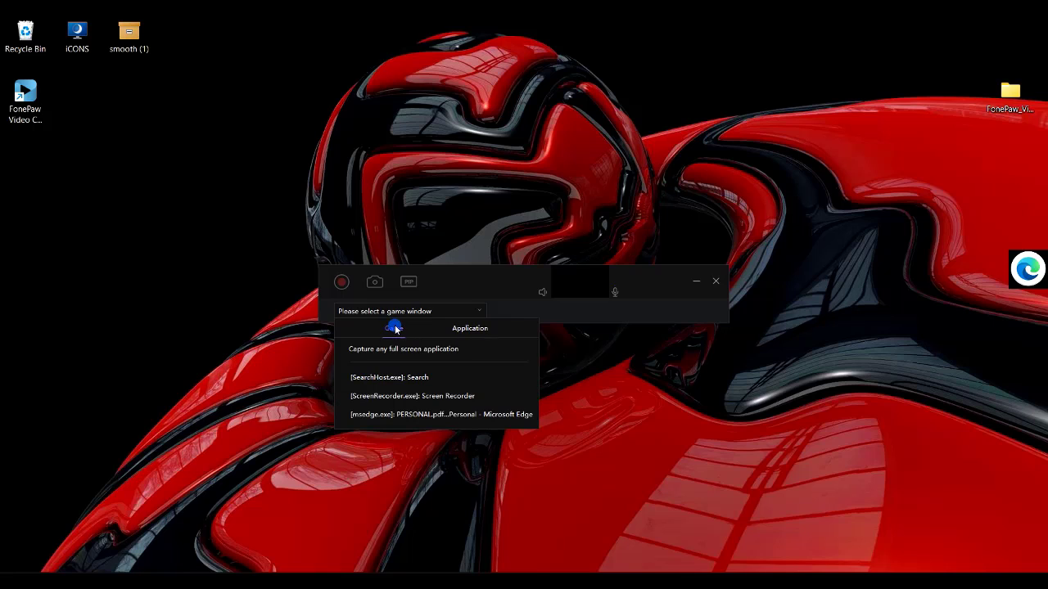
left_click(482, 287)
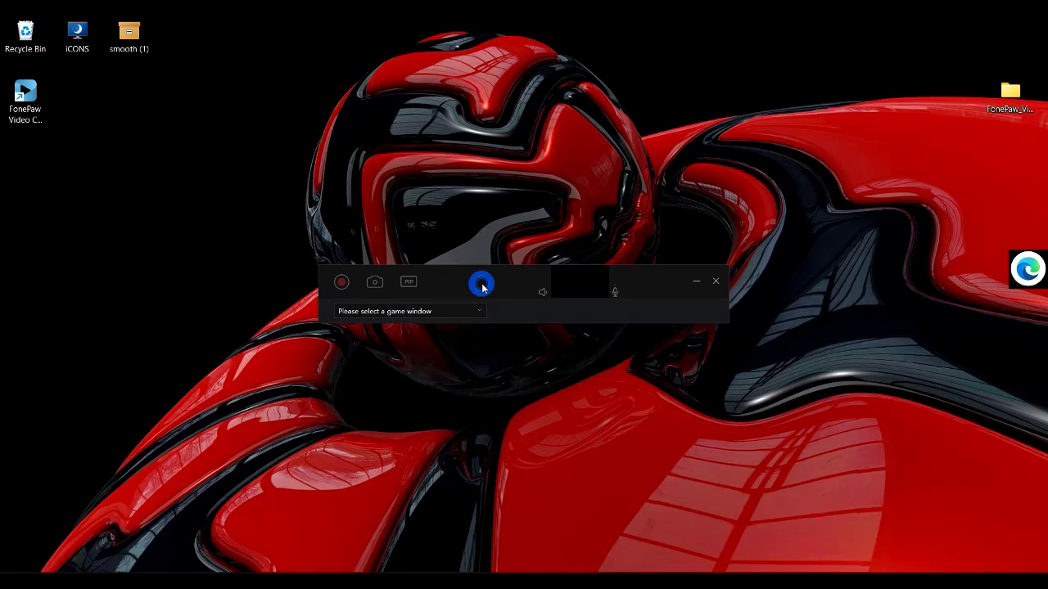
left_click(718, 282)
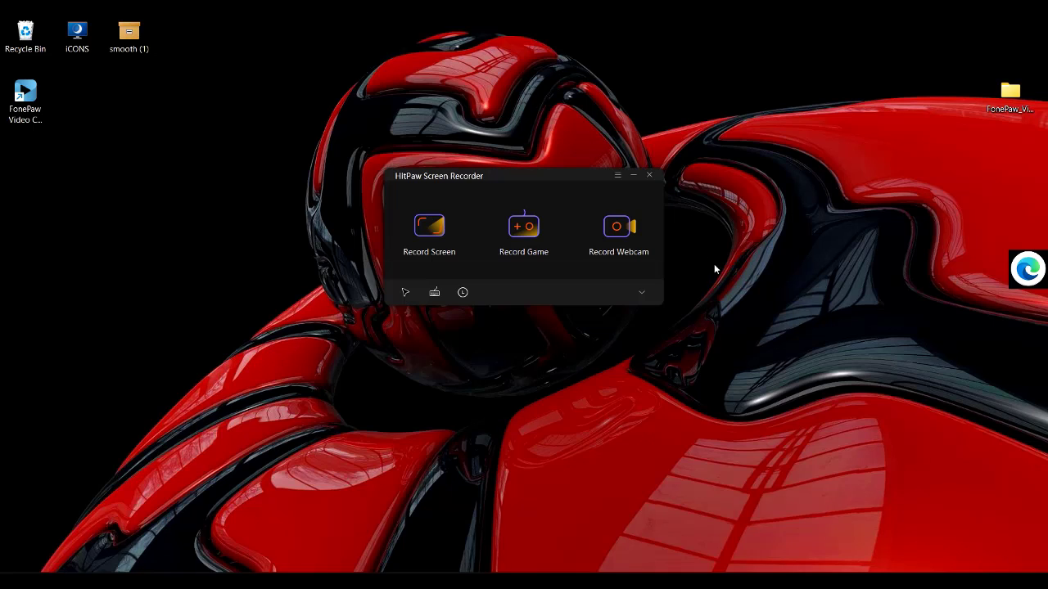
Step: Open and close the webcam bar, then expand the settings panel listing recorded files
left_click(617, 227)
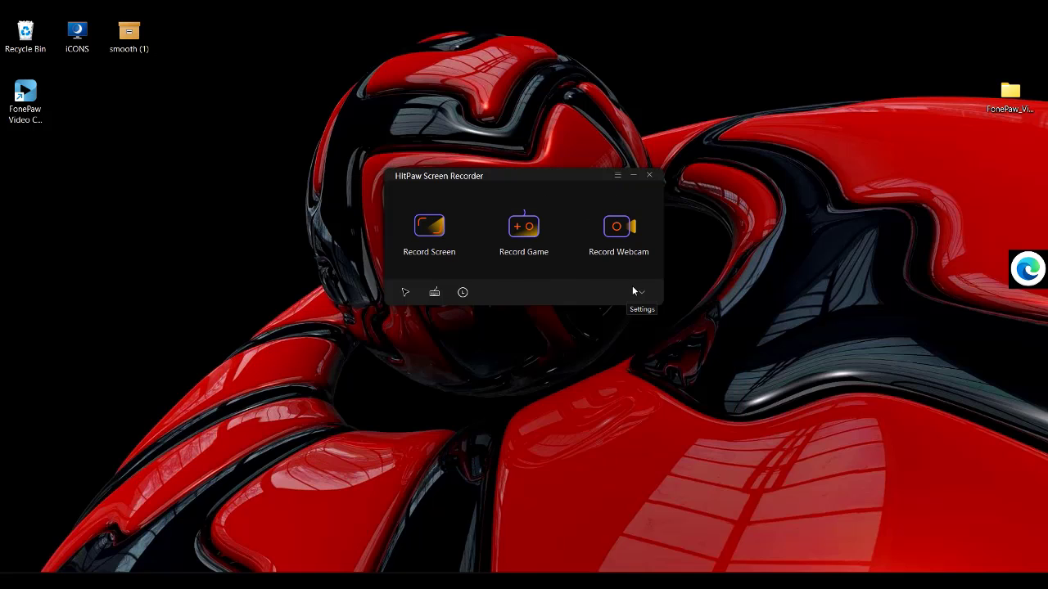
left_click(638, 292)
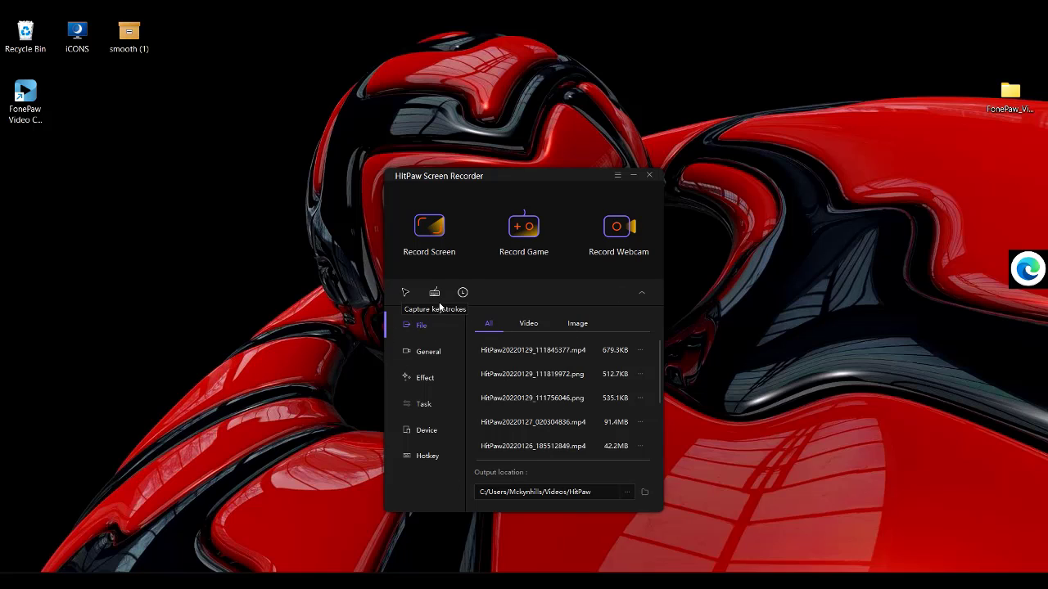
Step: Filter the recorded files to videos, then images, and switch to General settings
left_click(537, 323)
left_click(578, 323)
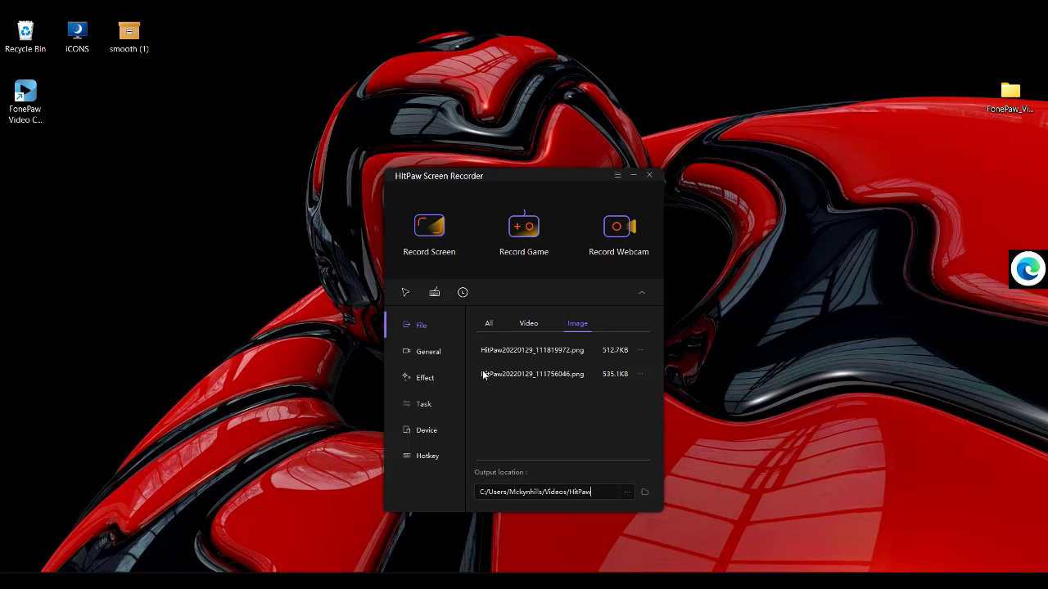
left_click(426, 353)
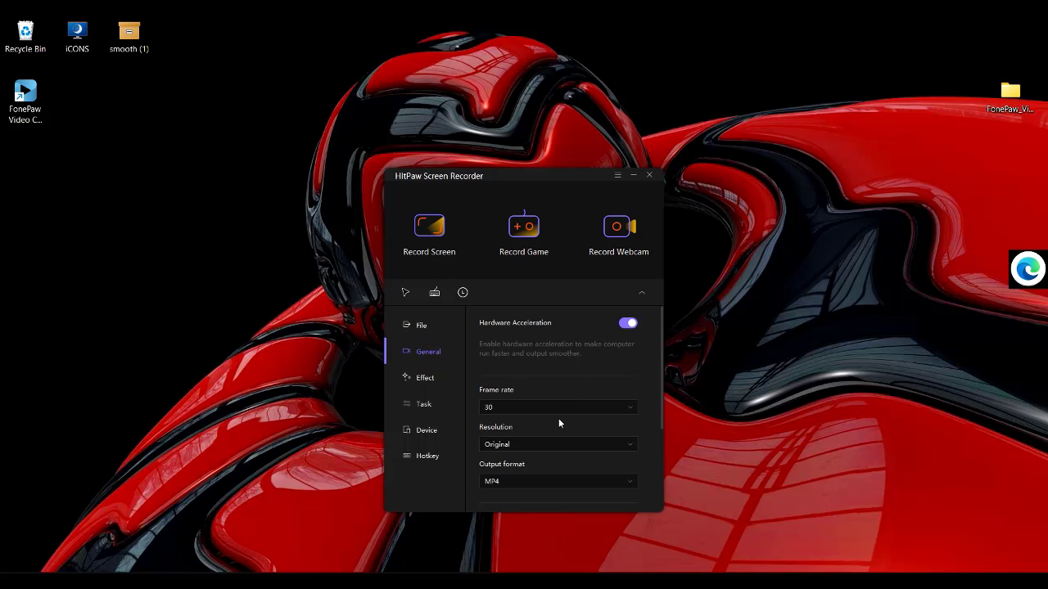
Step: Review frame rate, resolution and format choices, keeping 30 fps, Original and MP4
left_click(588, 405)
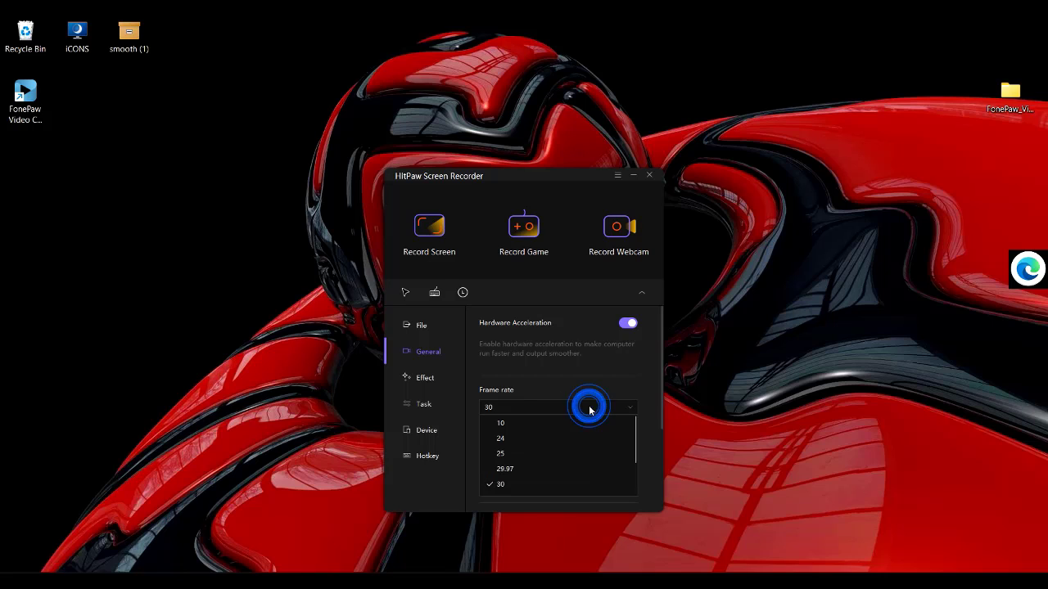
left_click(531, 383)
left_click(548, 442)
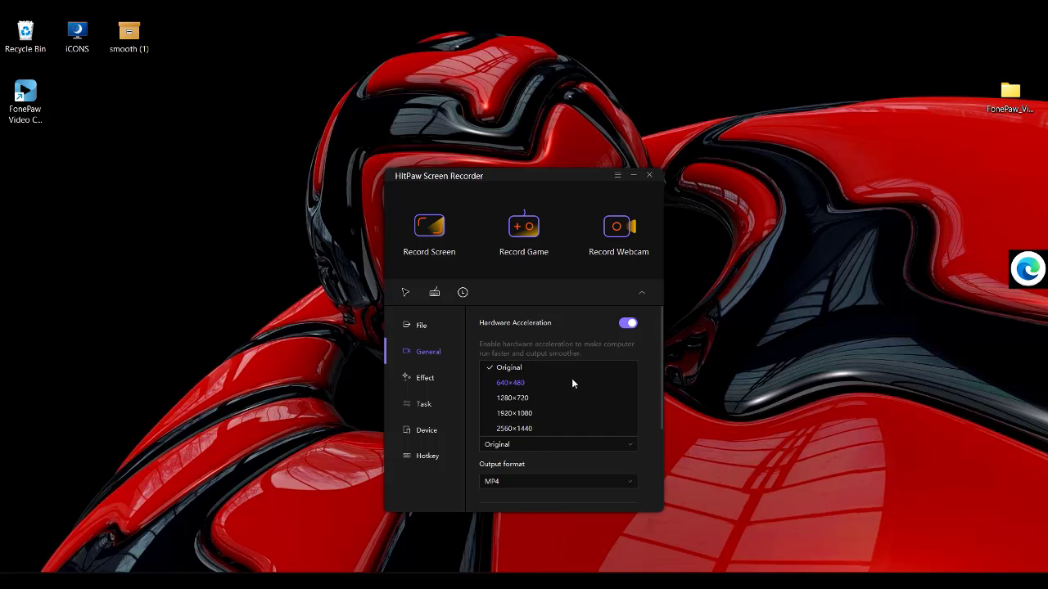
left_click(558, 329)
scroll(513, 428, "down", 3)
left_click(527, 346)
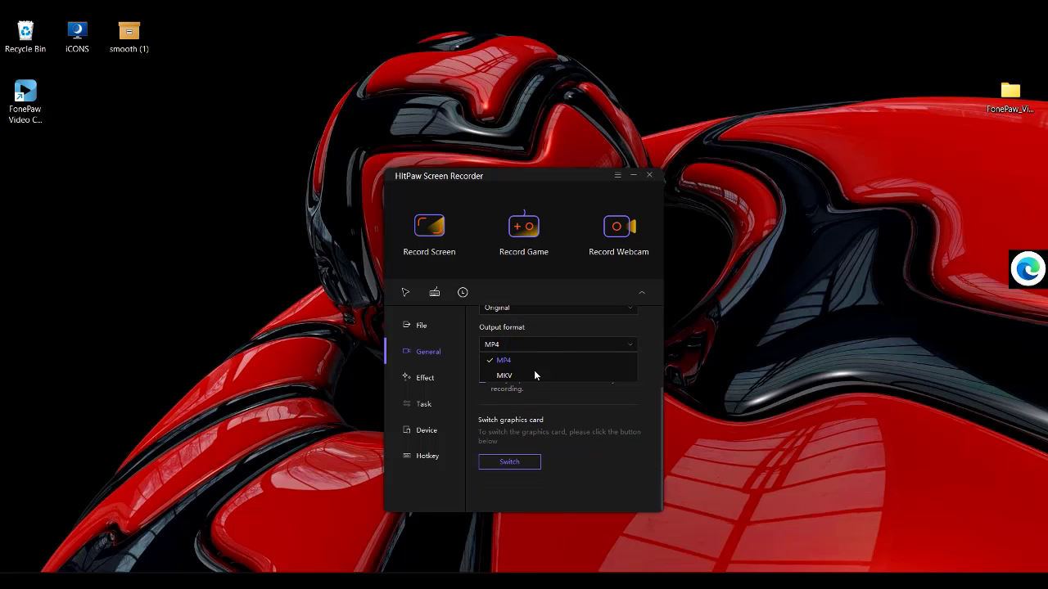
left_click(605, 399)
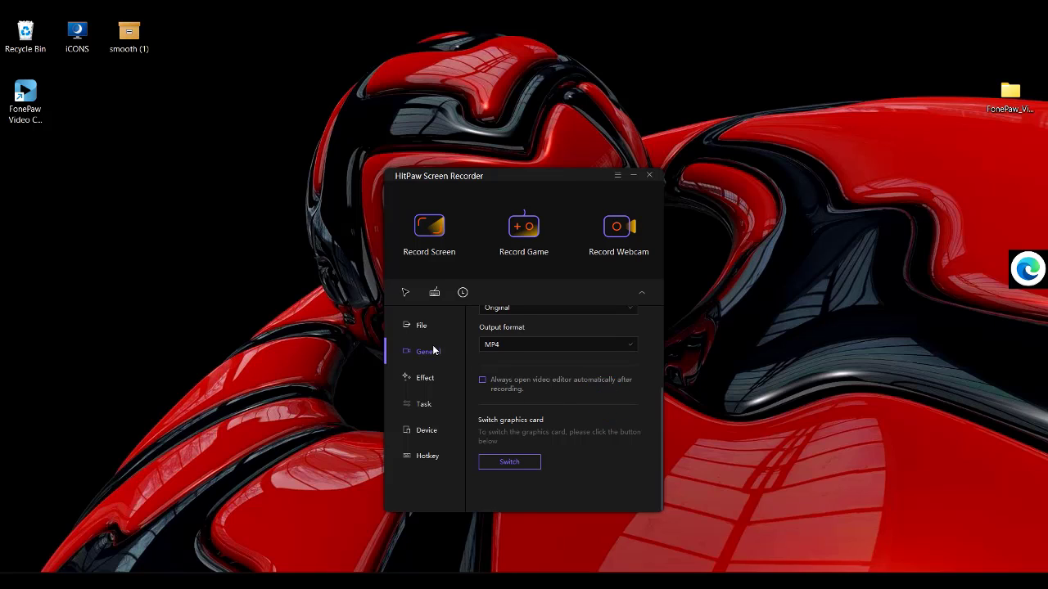
Step: Set the cursor highlight colour in Effect settings to red
left_click(422, 382)
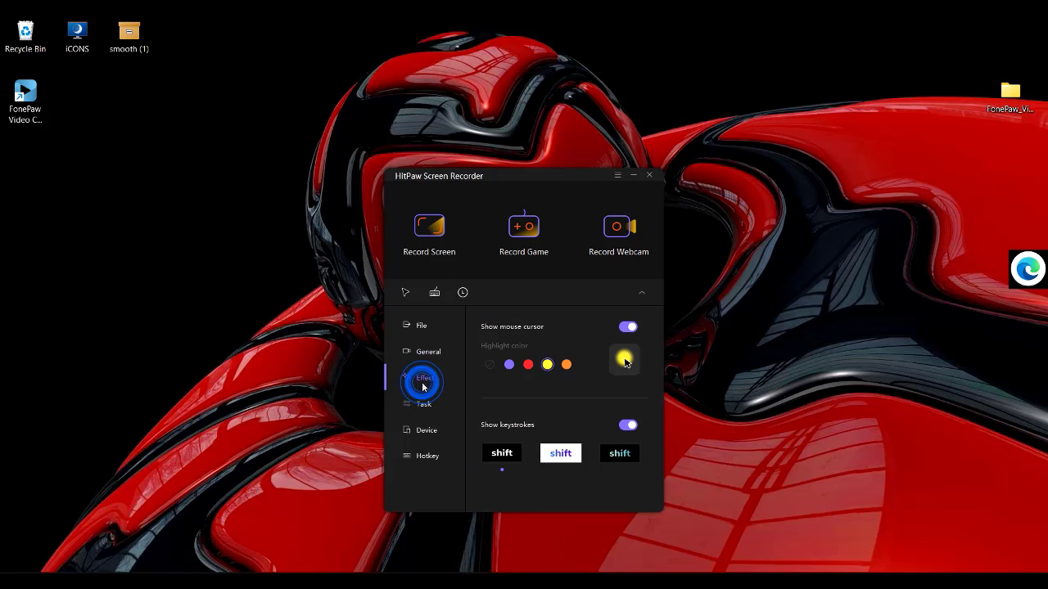
left_click(509, 364)
left_click(528, 365)
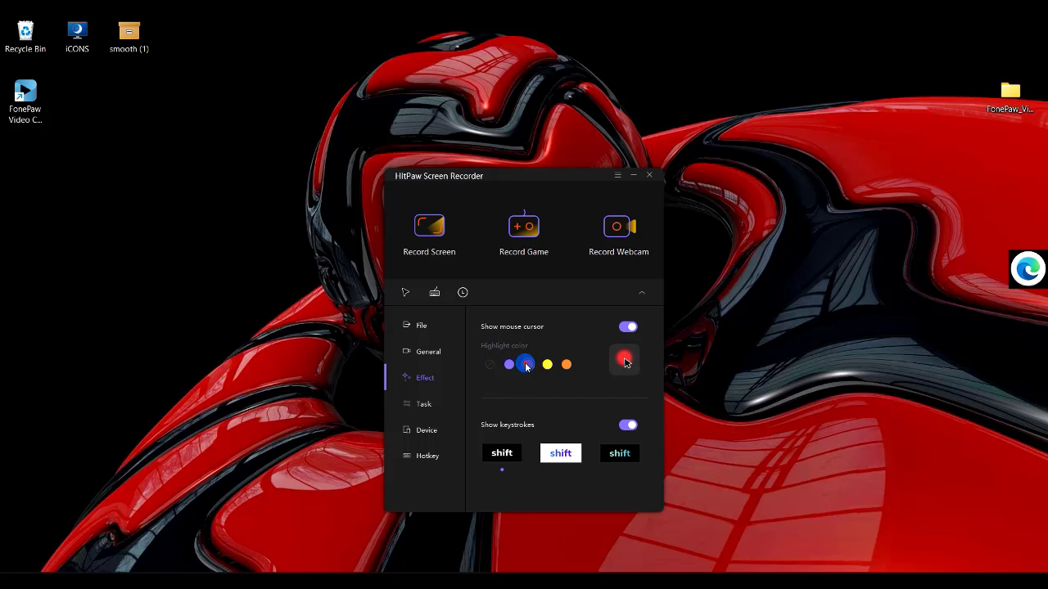
Step: Browse Task settings and review the available webcams and microphones under Device
left_click(424, 405)
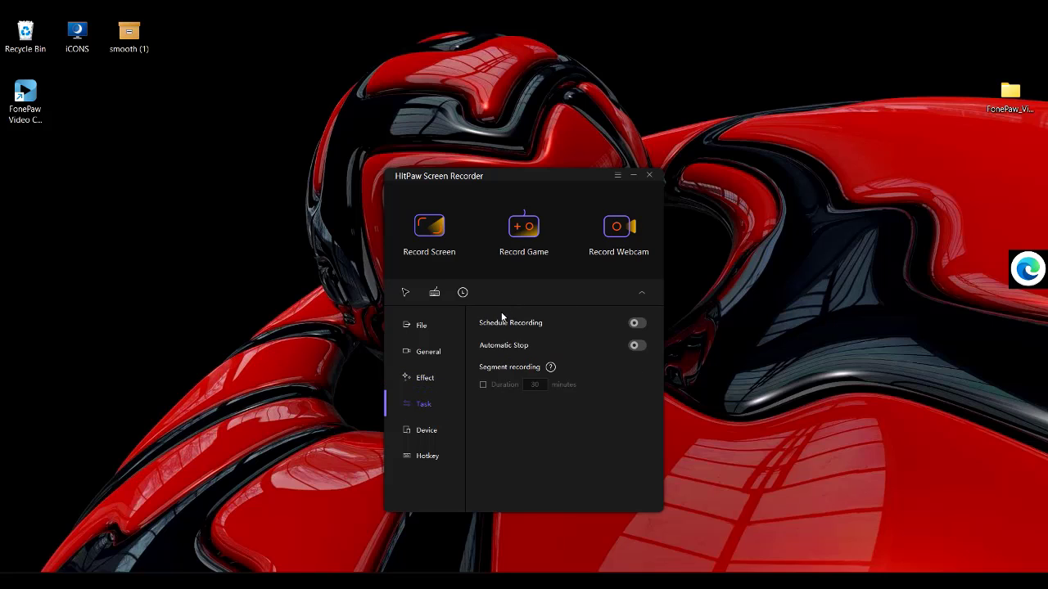
left_click(427, 430)
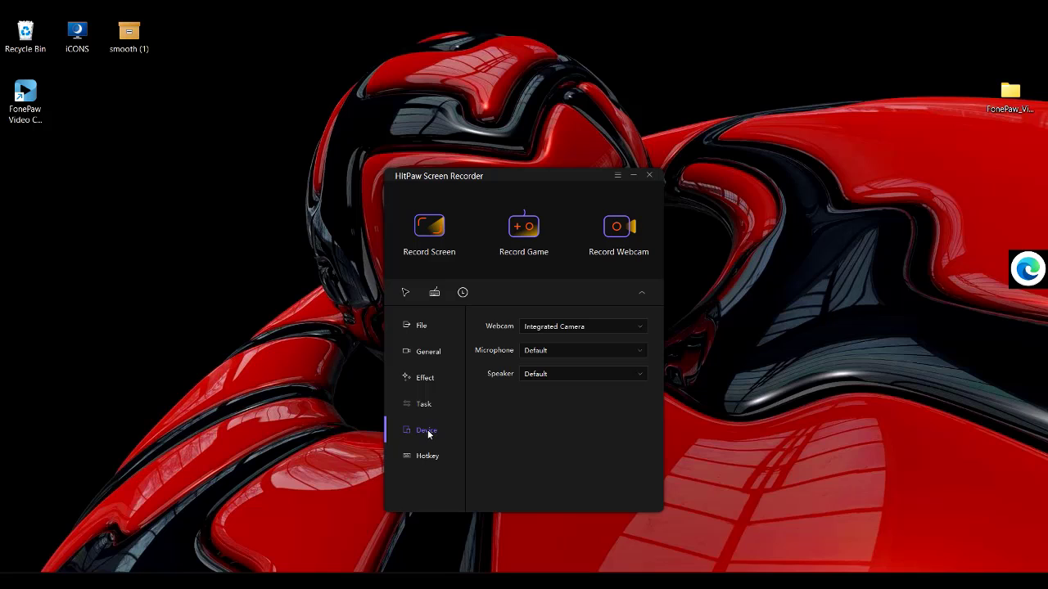
left_click(583, 328)
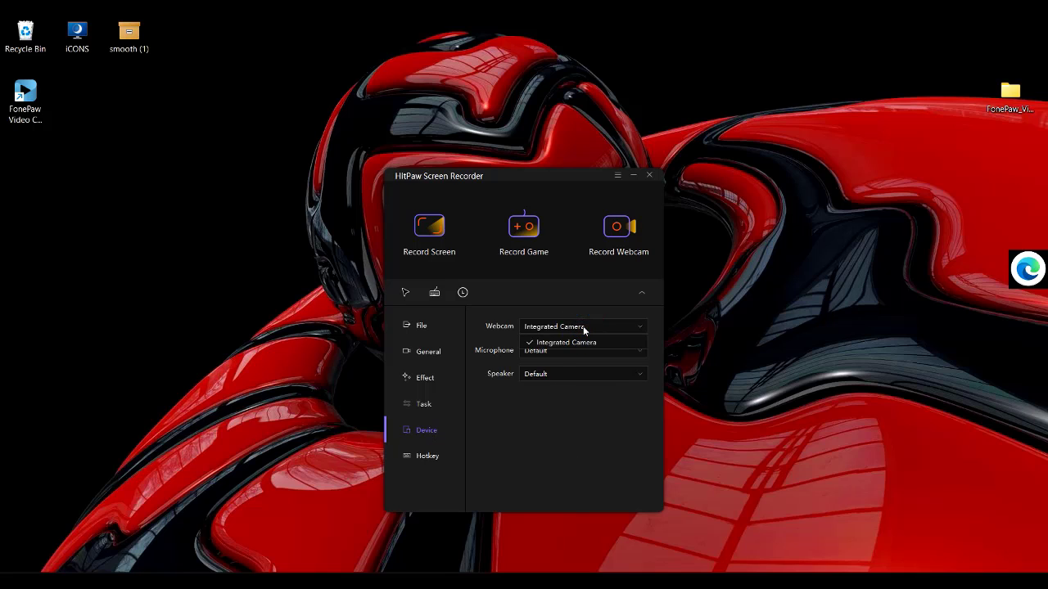
left_click(526, 429)
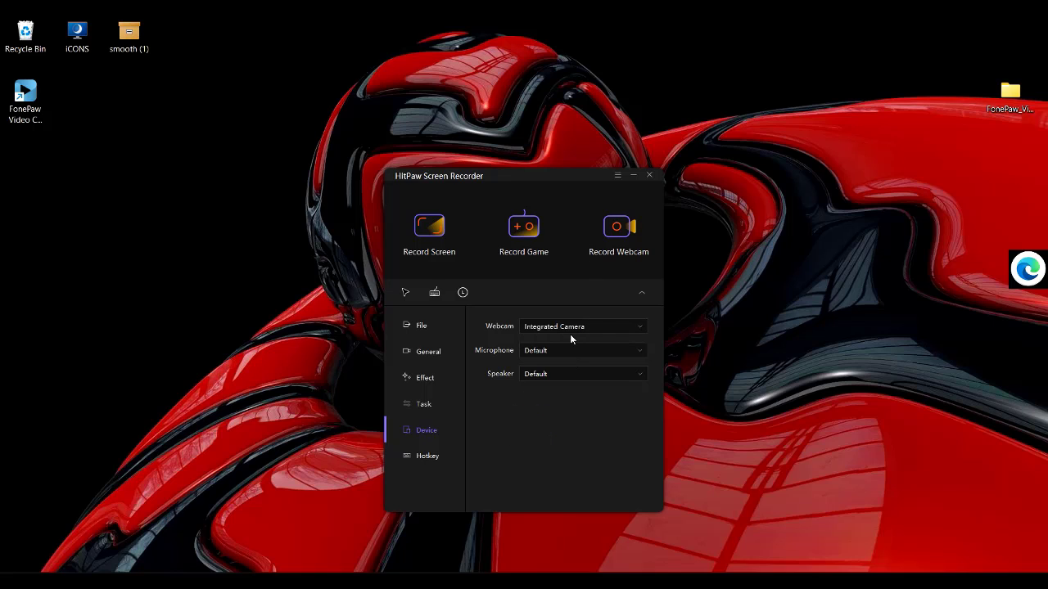
left_click(571, 350)
left_click(504, 409)
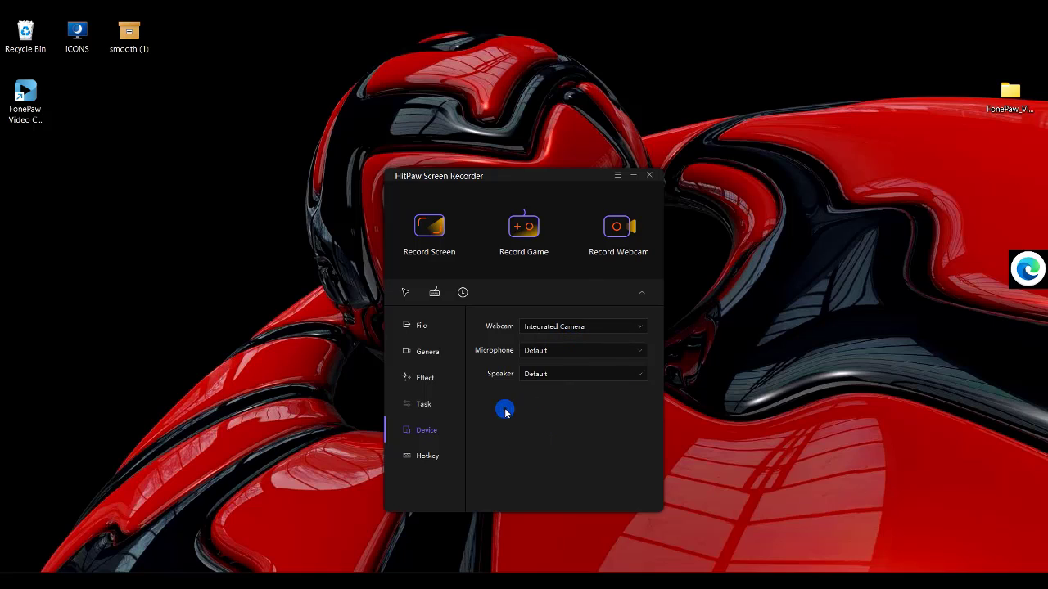
Step: Show the Hotkey page (F10, F9, F8, F7) and open then close the title-bar menu
left_click(428, 456)
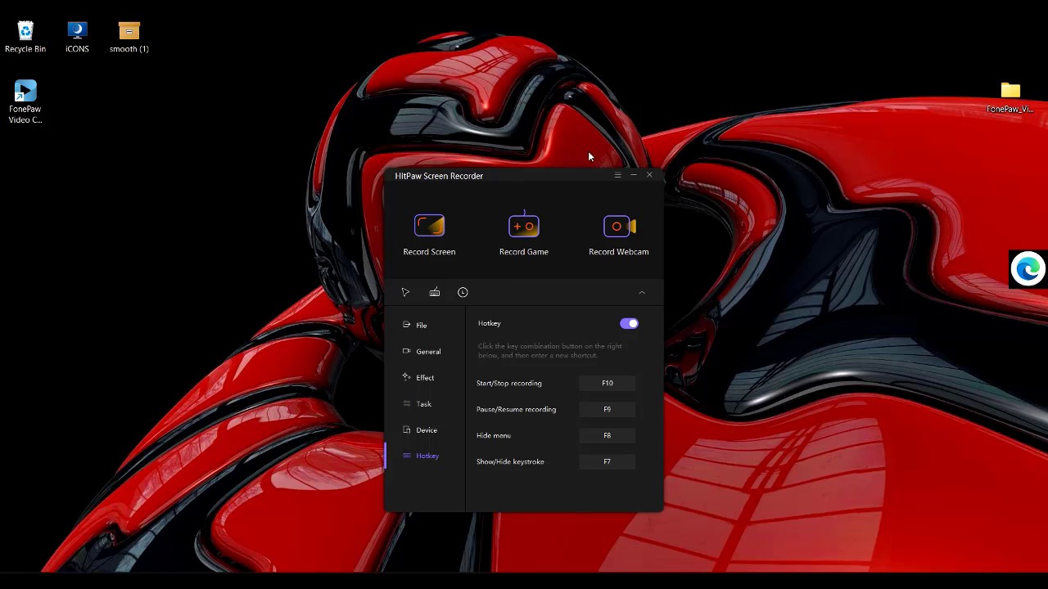
left_click(618, 178)
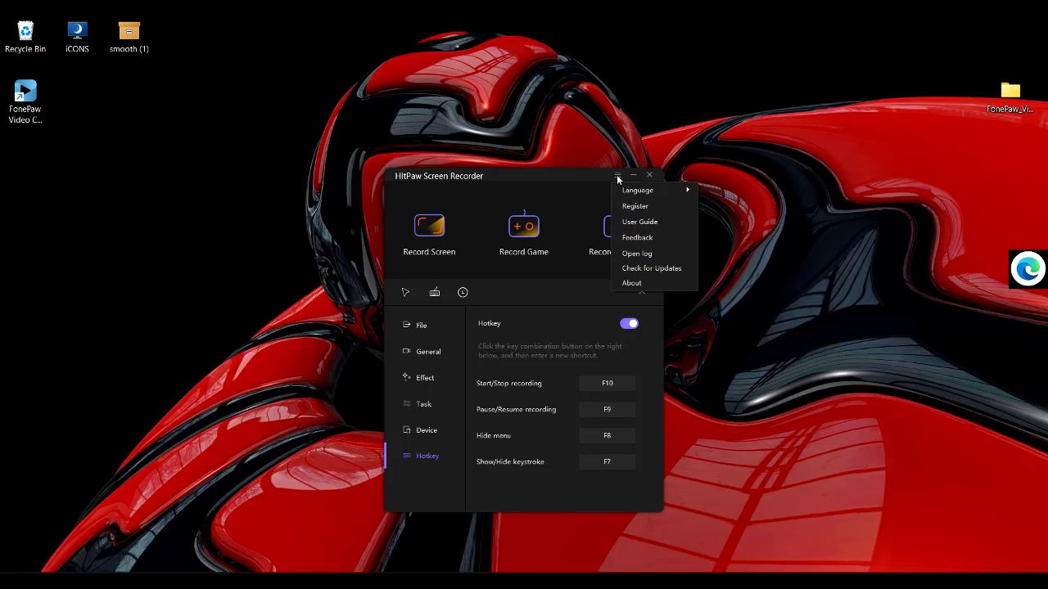
left_click(539, 190)
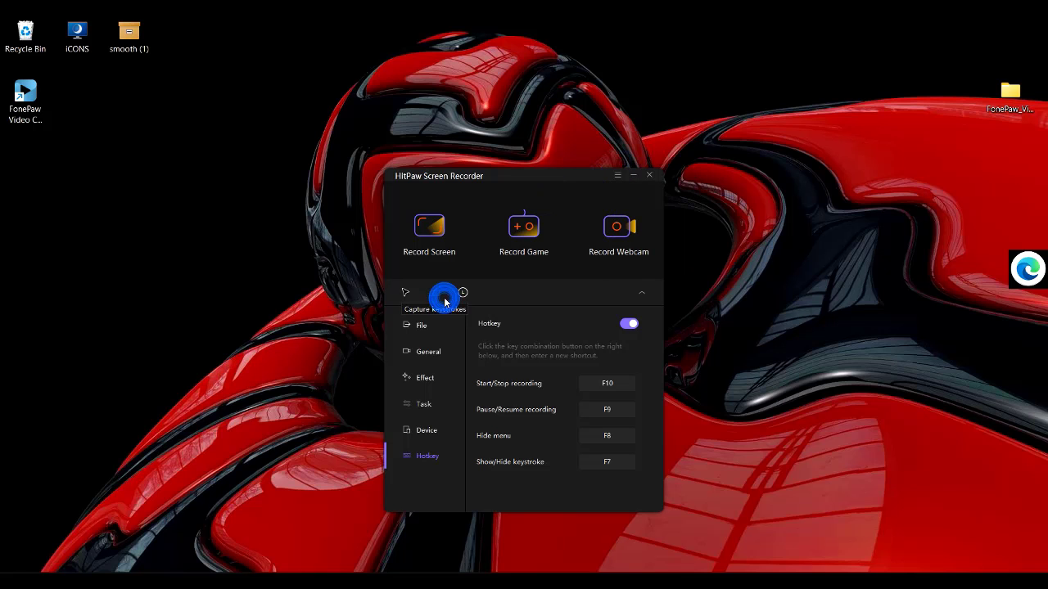